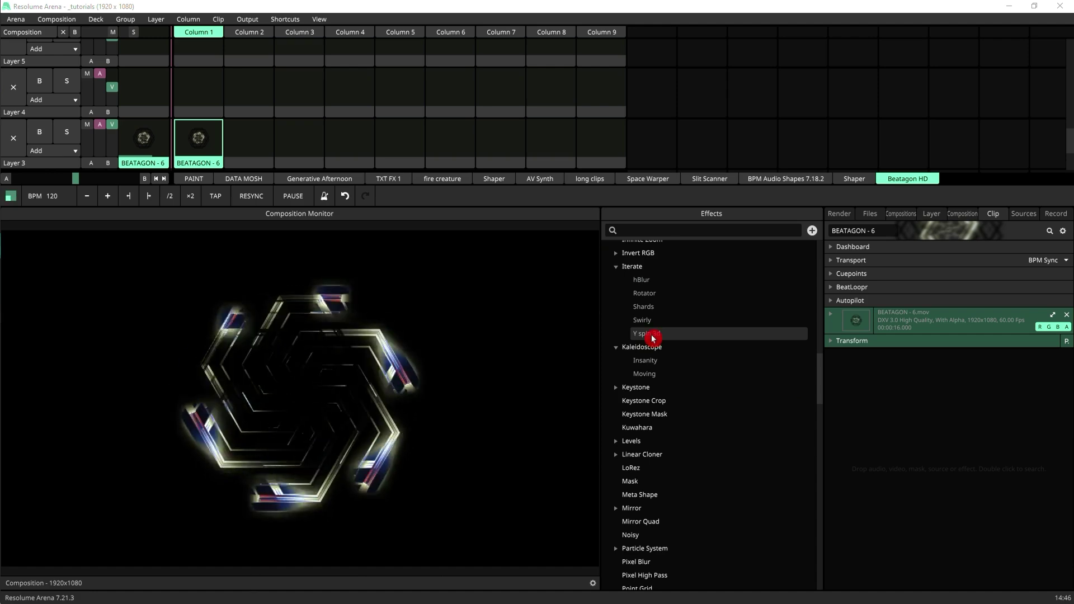
Drop Y spin 3d onto the BEATAGON - 6 clip and toggle its Bypass off, on, off.
left_click_drag(654, 337, 201, 126)
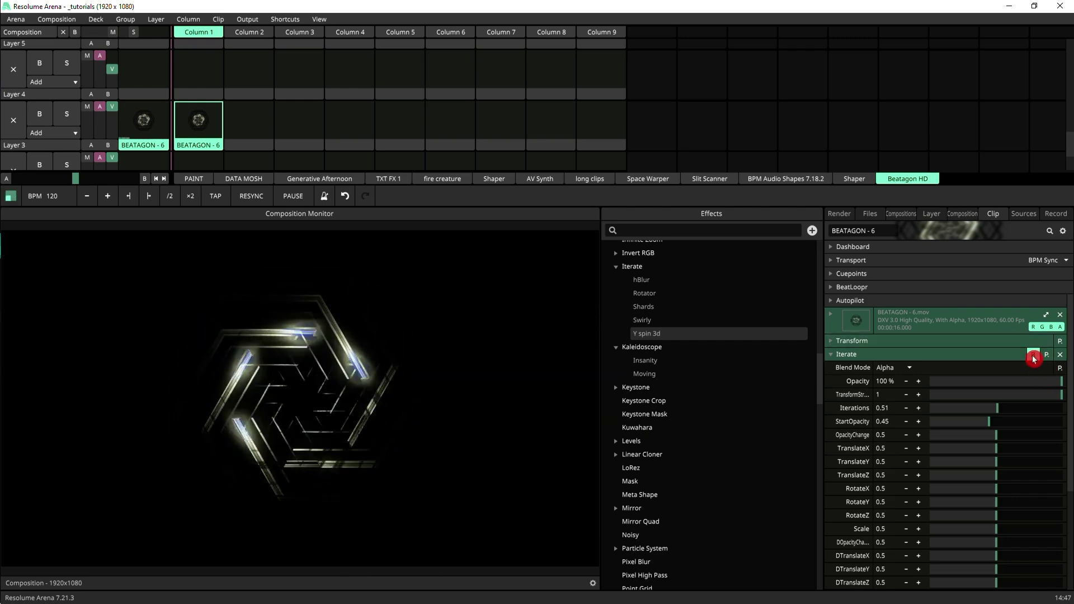
left_click(1034, 354)
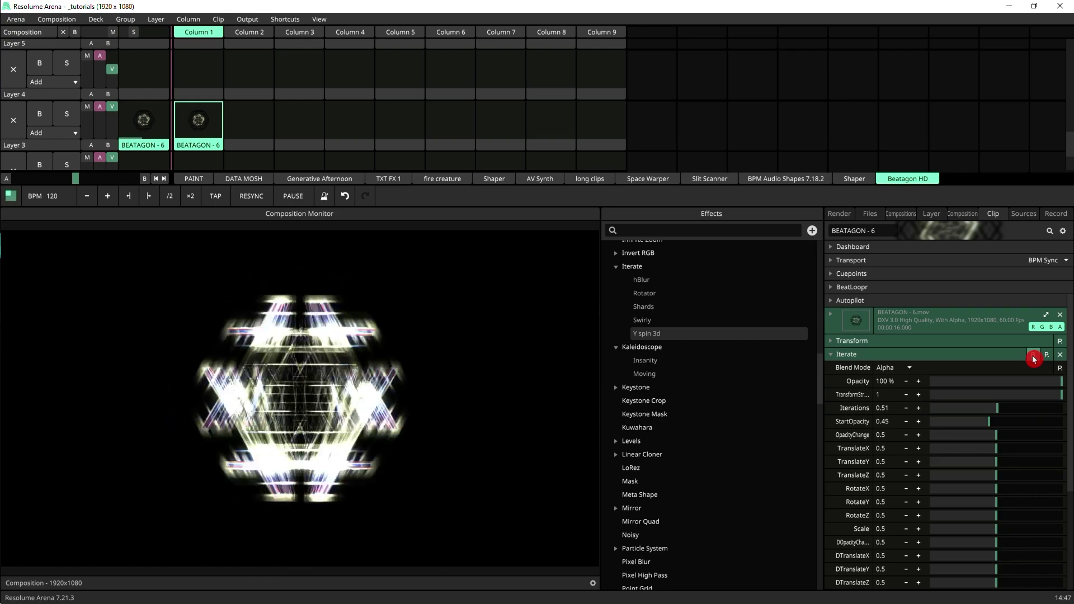
left_click(1034, 356)
left_click(1035, 358)
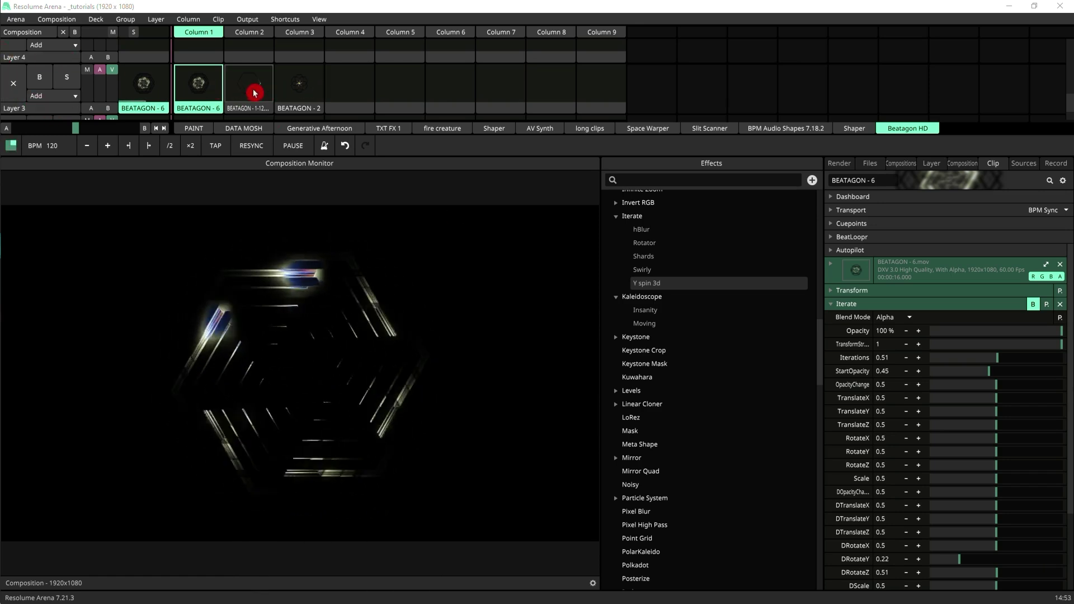
Play BEATAGON - 2, then apply Y spin 3d to Layer 3's effects.
left_click(302, 88)
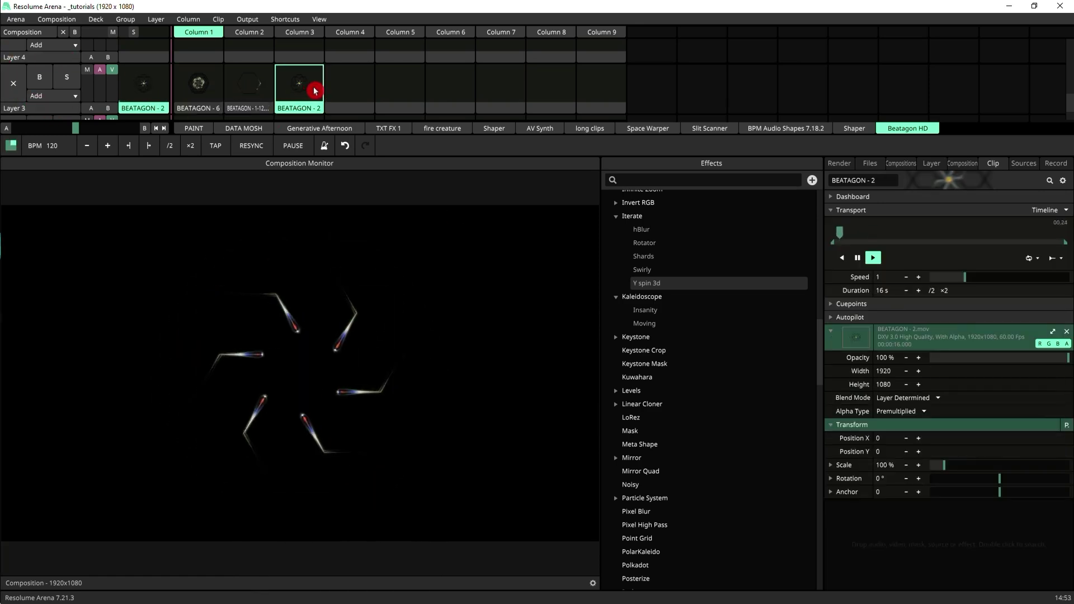
left_click(38, 110)
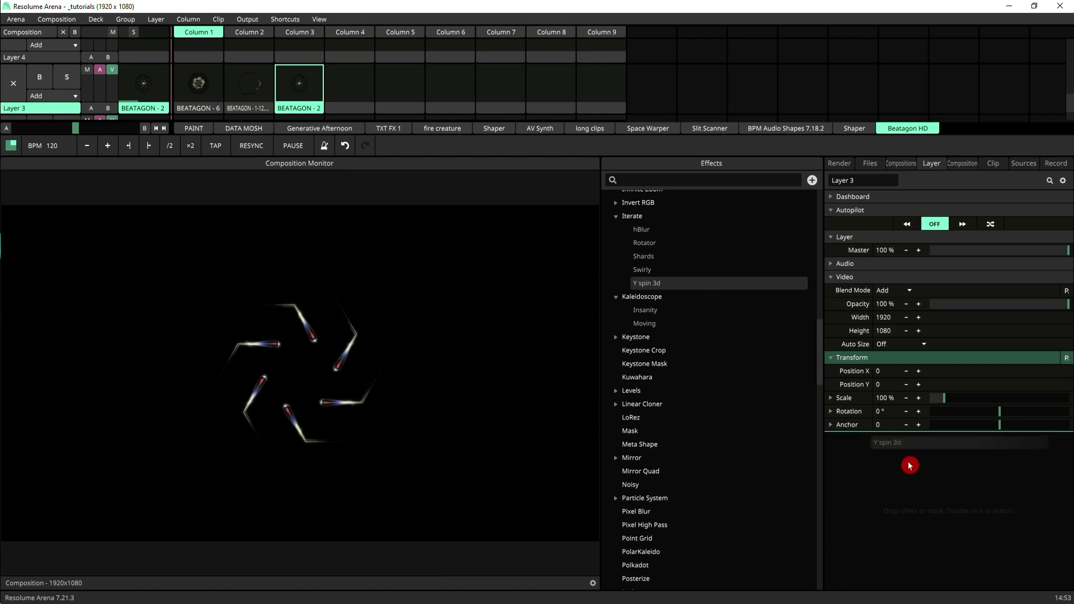
left_click_drag(654, 286, 944, 506)
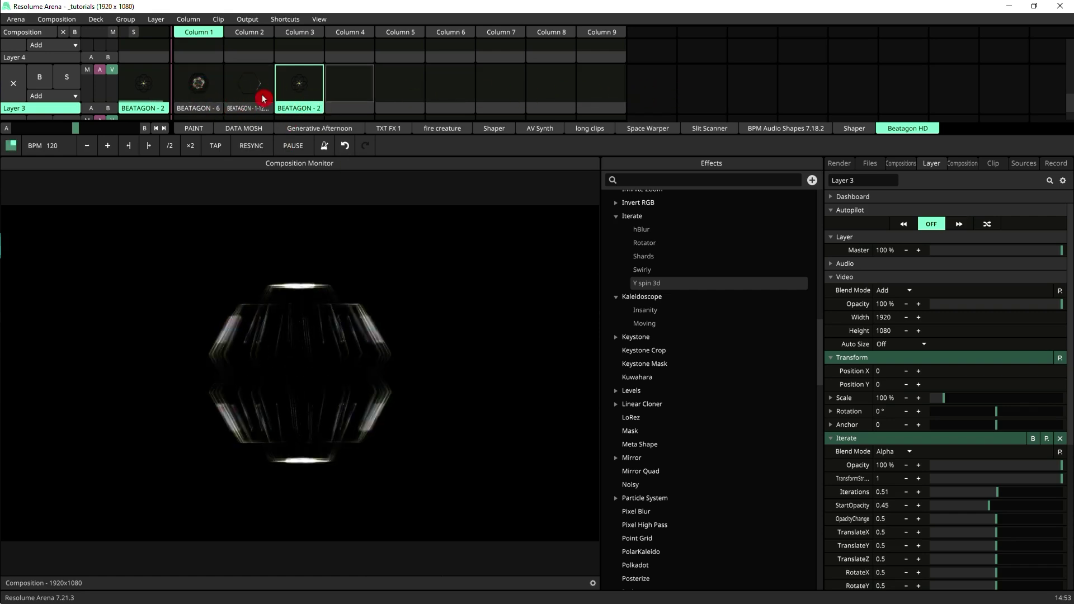
Trigger BEATAGON - 1-12beats, BEATAGON - 2 and BEATAGON - 6 under the layer effect.
left_click(248, 85)
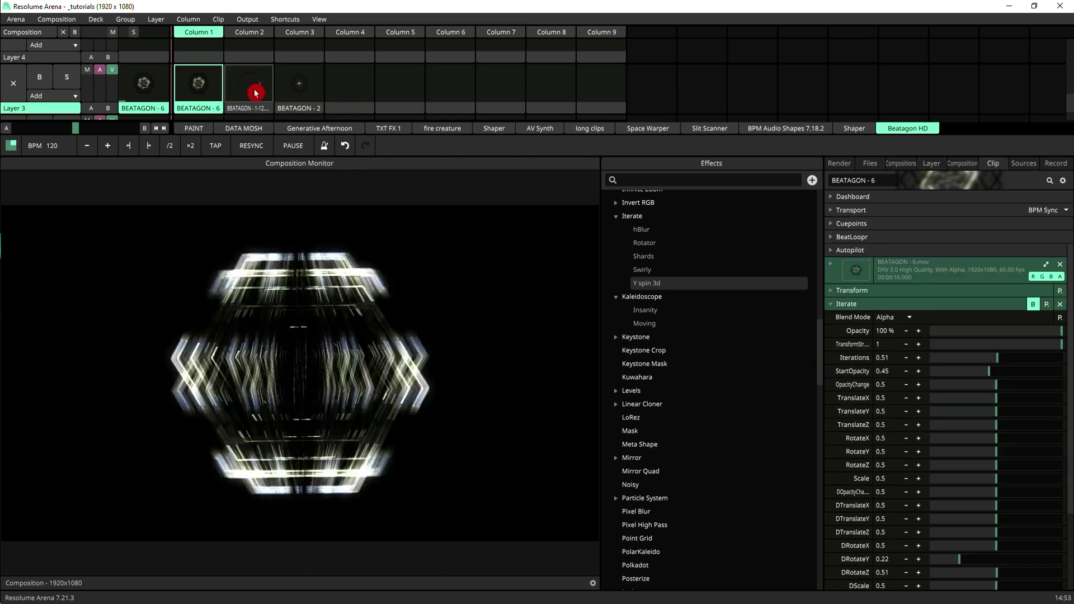
left_click(304, 91)
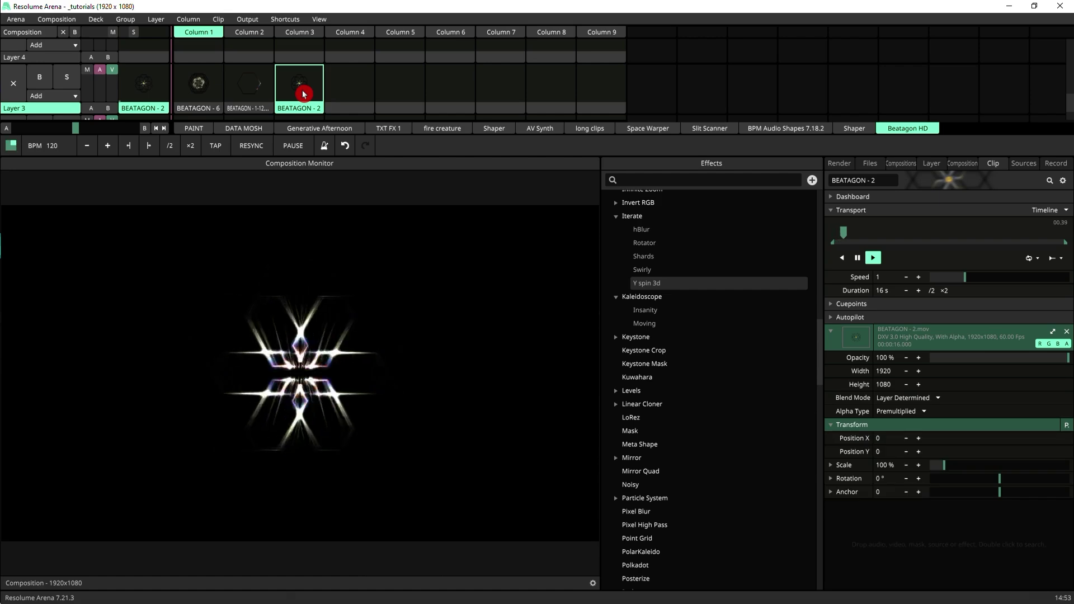
left_click(248, 86)
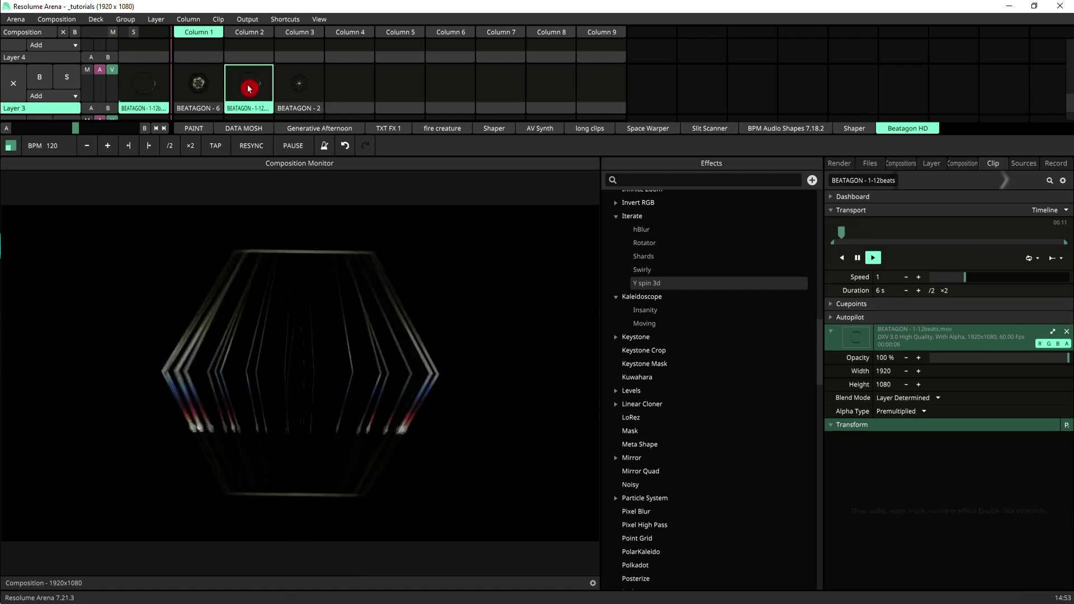
left_click(195, 88)
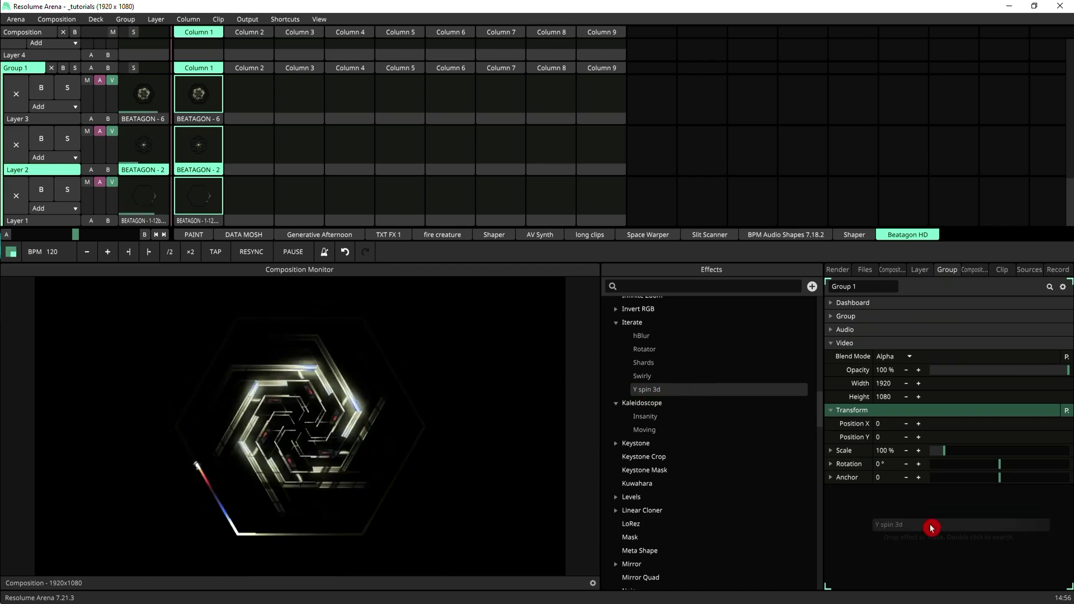
Drop Y spin 3d into Group 1's effect drop area.
left_click_drag(689, 392, 932, 529)
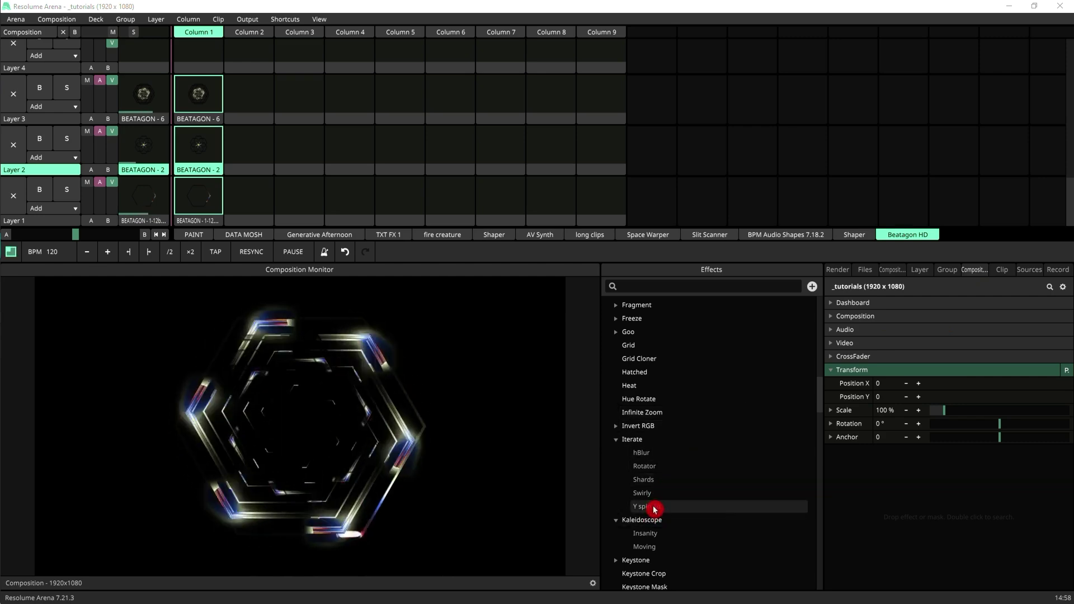
Drop Y spin 3d into the Composition panel's effects.
left_click_drag(655, 508, 946, 502)
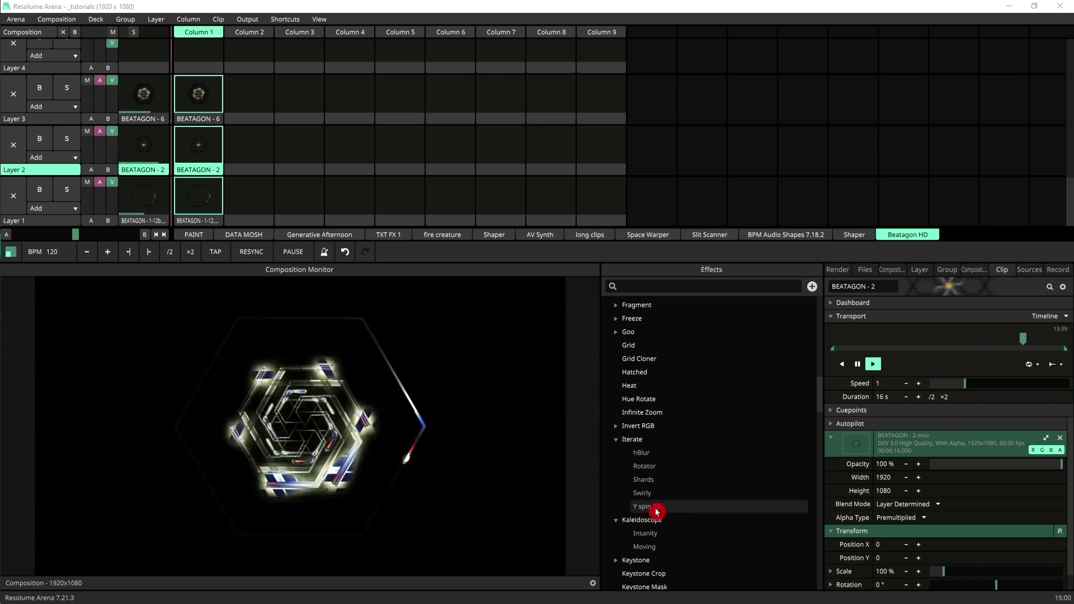
Place Y spin 3d as a Layer 4 clip, play it, and inspect its Input choices.
left_click_drag(647, 506, 305, 121)
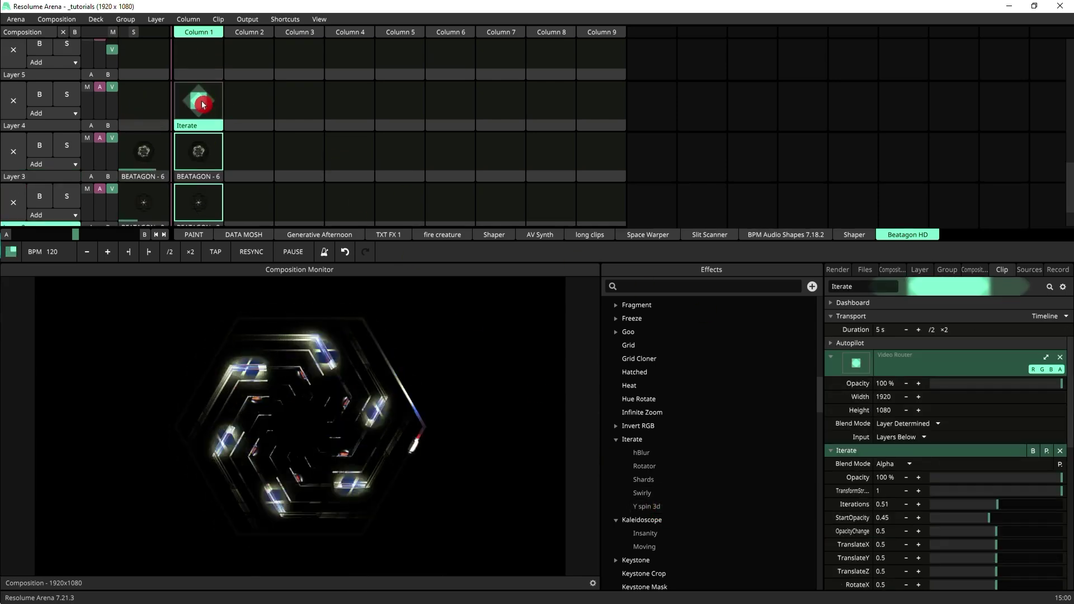
left_click(202, 100)
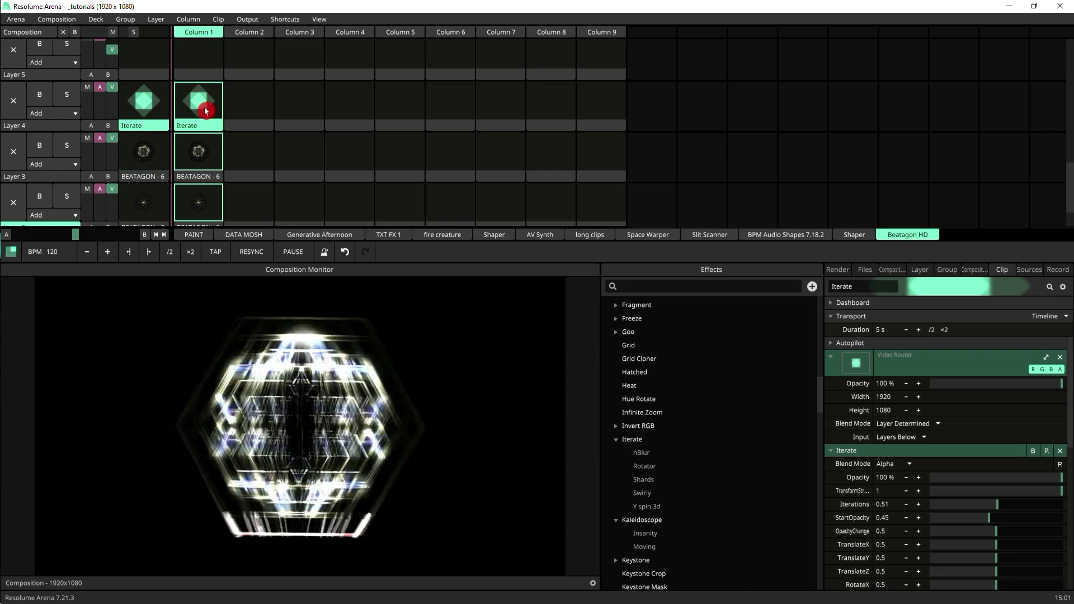
left_click(1055, 316)
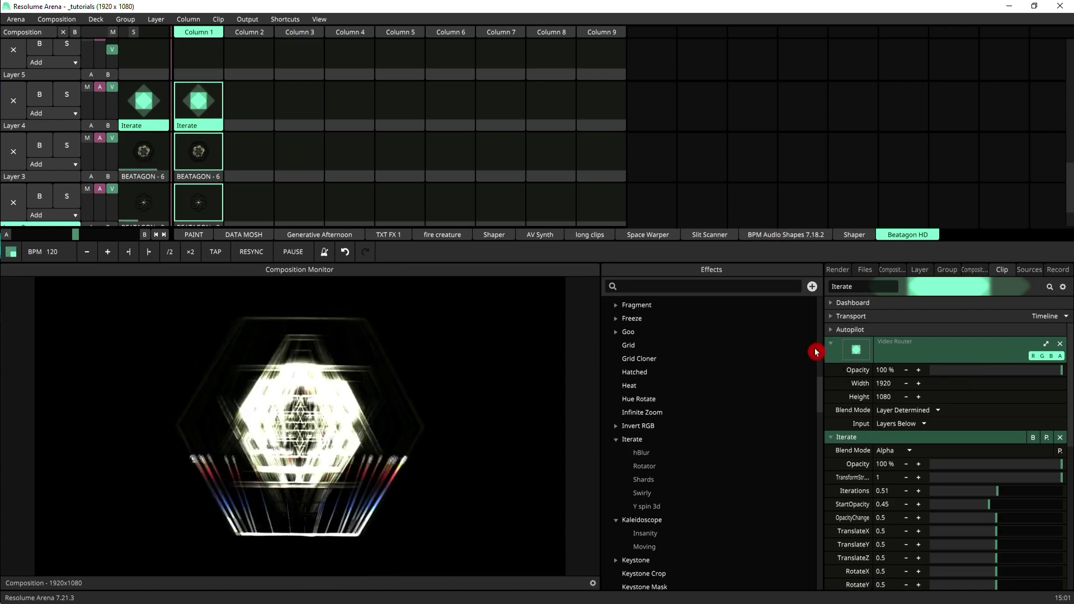
left_click(916, 423)
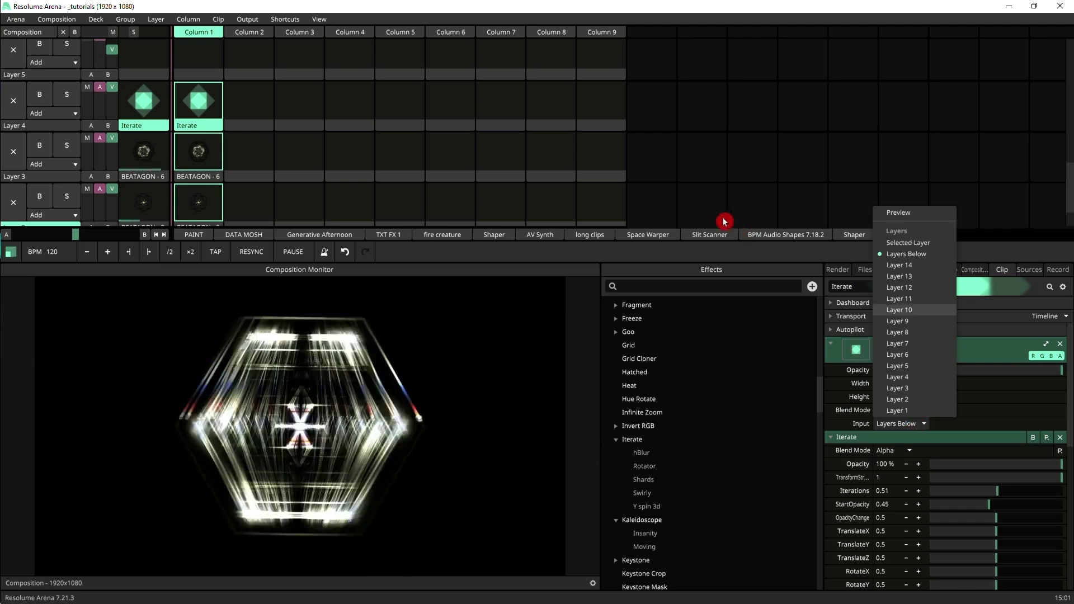
Dismiss the Input dropdown, leaving Layers Below as the Iterate clip's source.
left_click(739, 256)
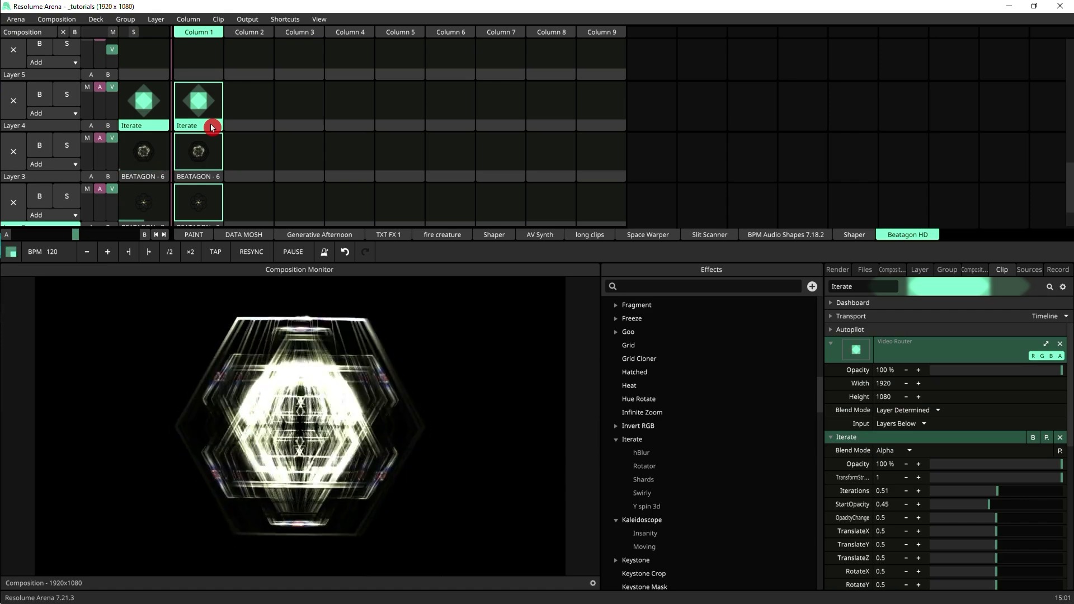
Copy the Layer 4 Iterate clip to Column 2, naming the clips Iterate 1 and Iterate 2.
left_click_drag(212, 125, 251, 126)
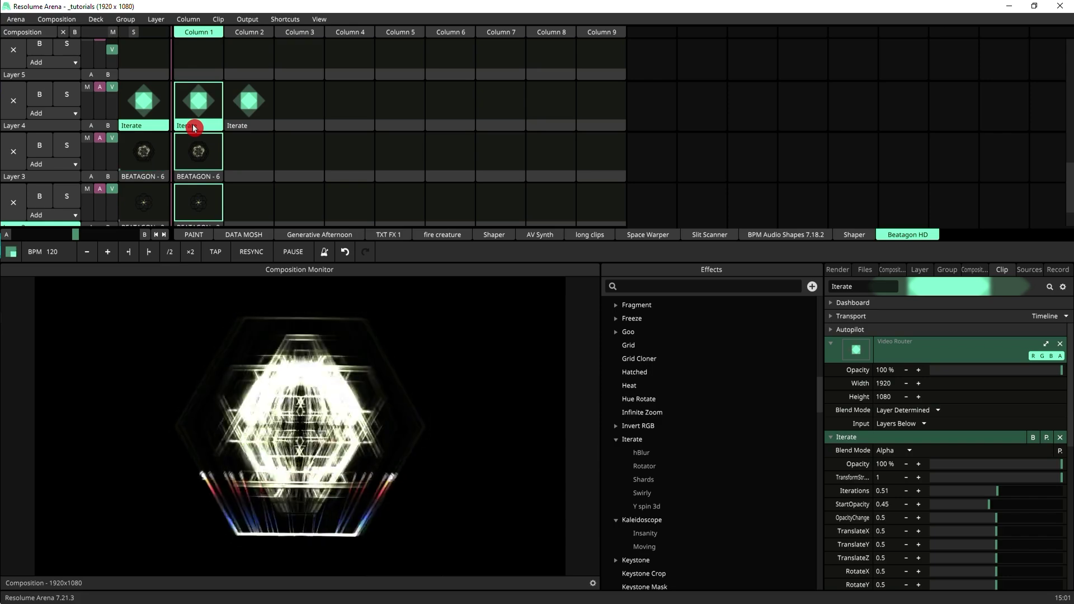
left_click(194, 127)
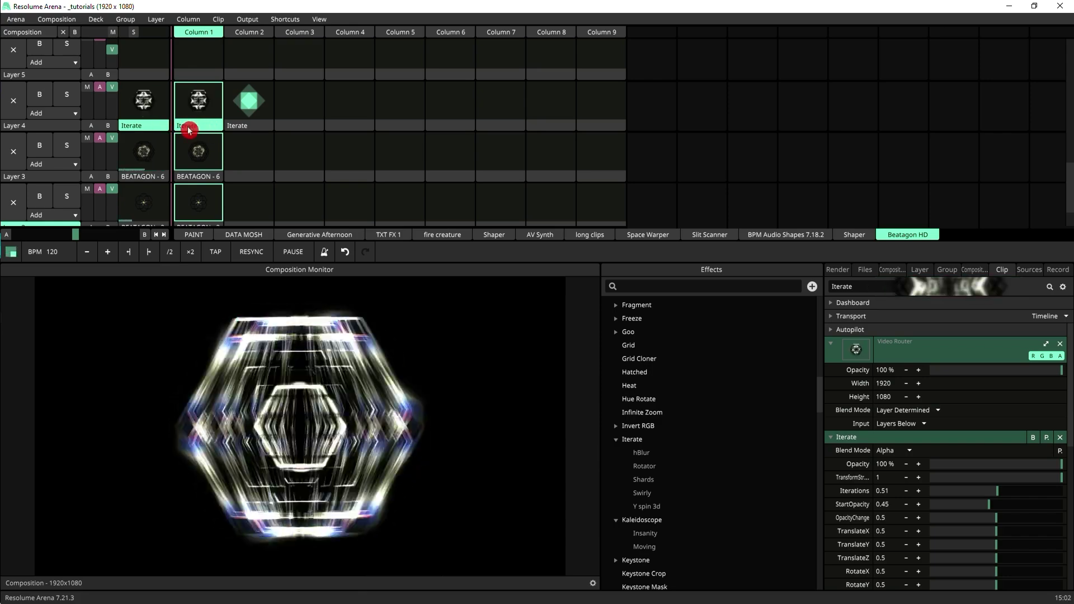
double_click(868, 288)
left_click(870, 287)
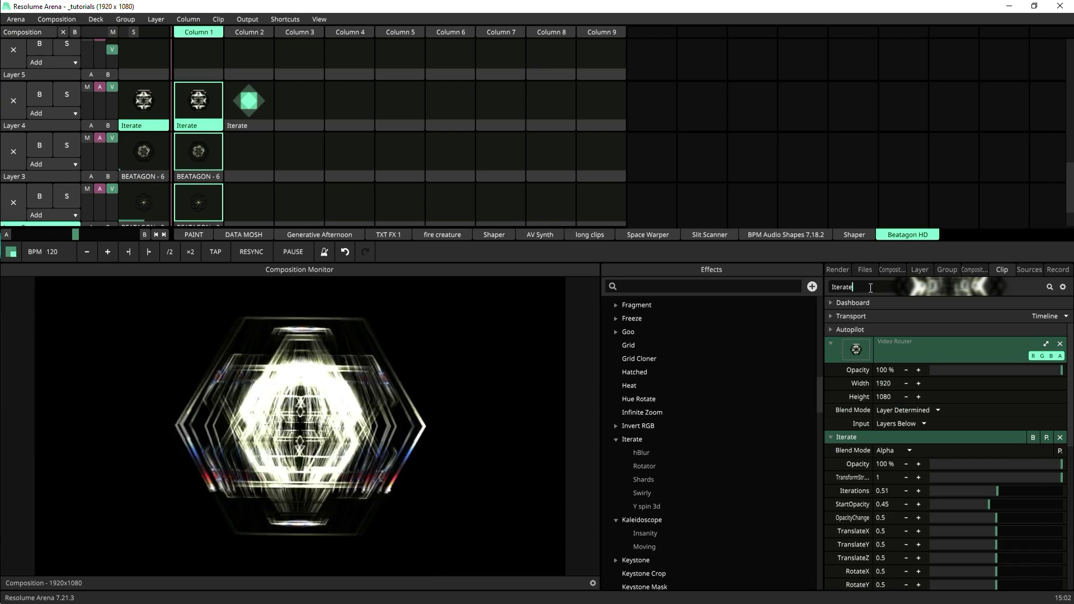
type("1")
key("Return")
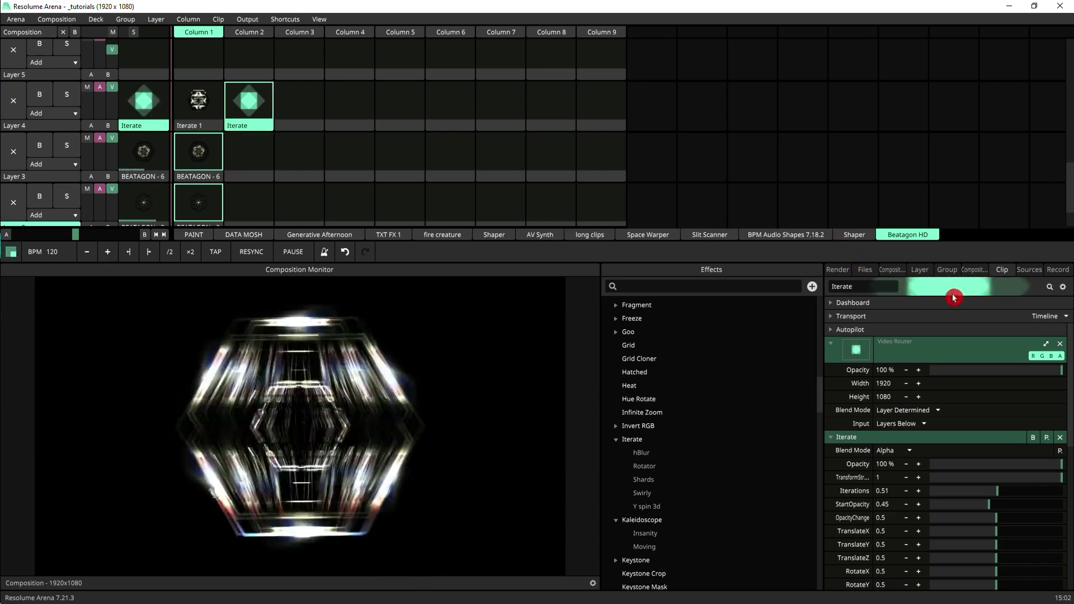
double_click(868, 288)
type("Iterate 2")
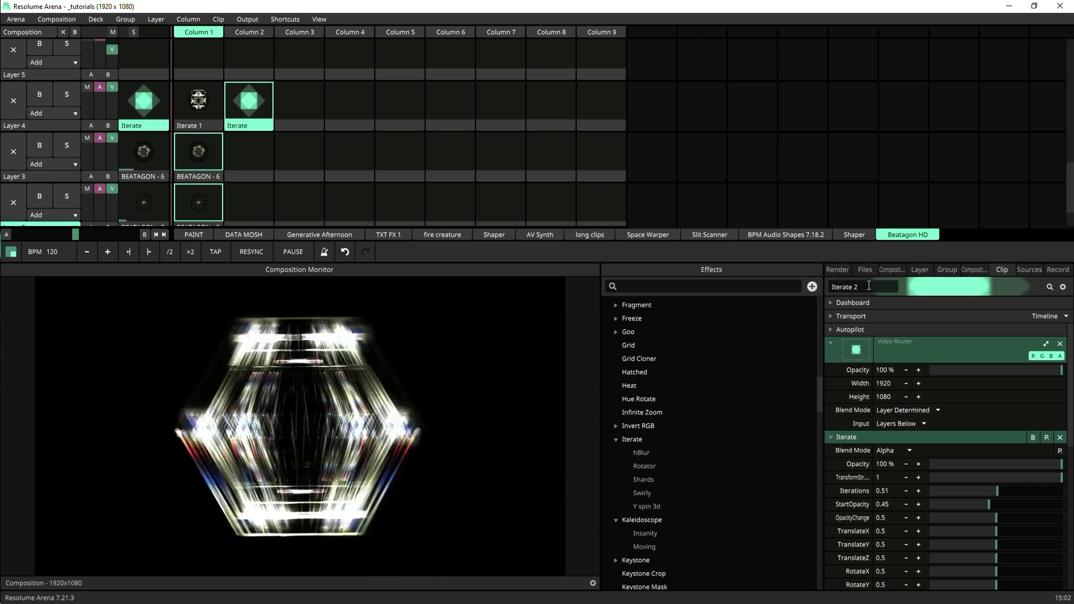
key("Return")
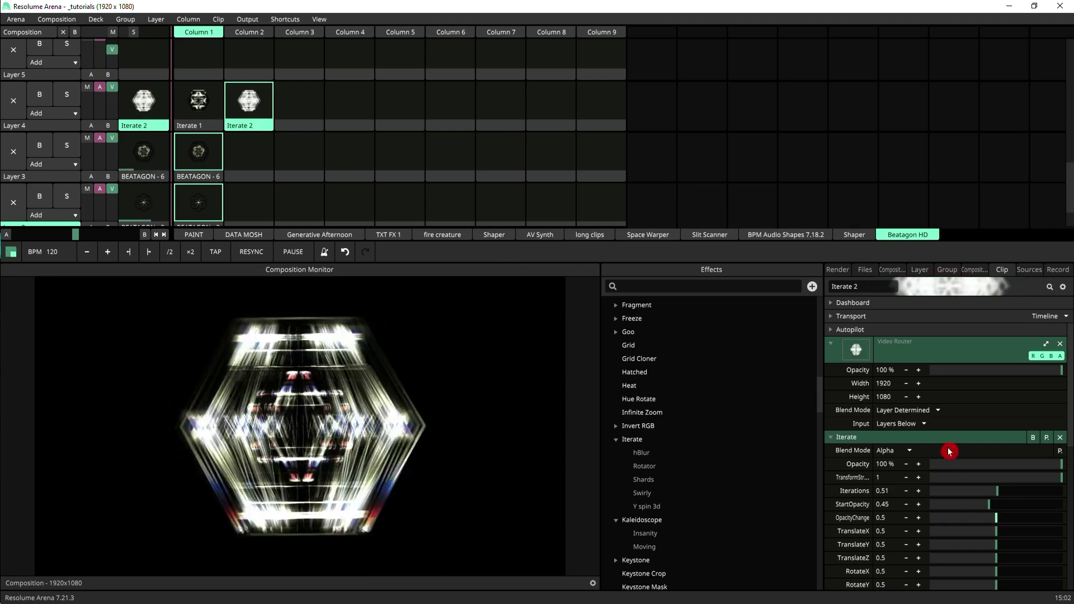
Collapse the Video Router section and lower Iterate 2's Iterations to 0.13.
left_click(830, 343)
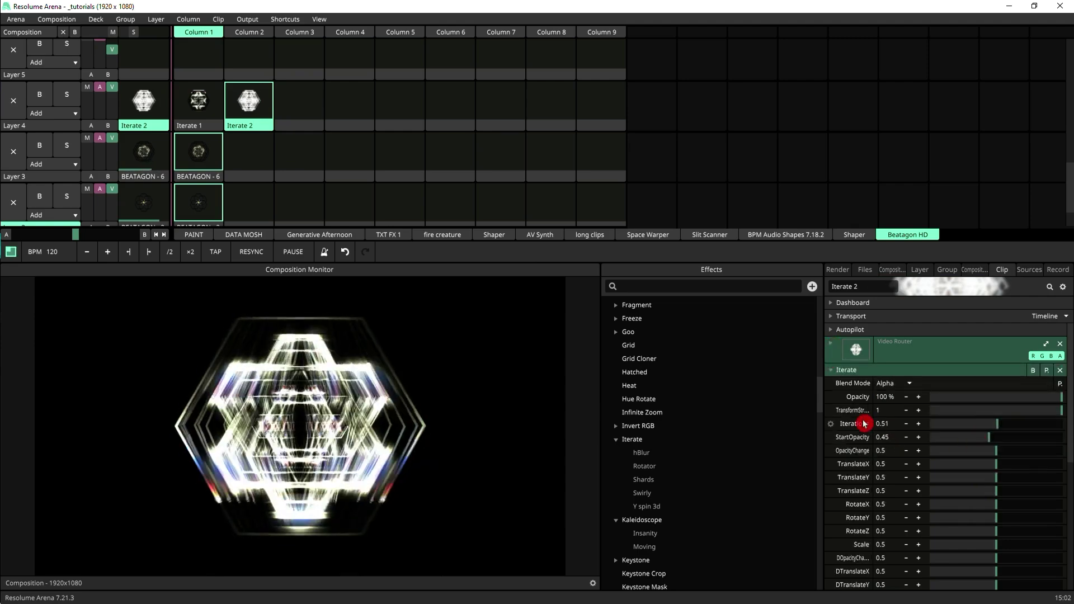
left_click_drag(996, 424, 949, 424)
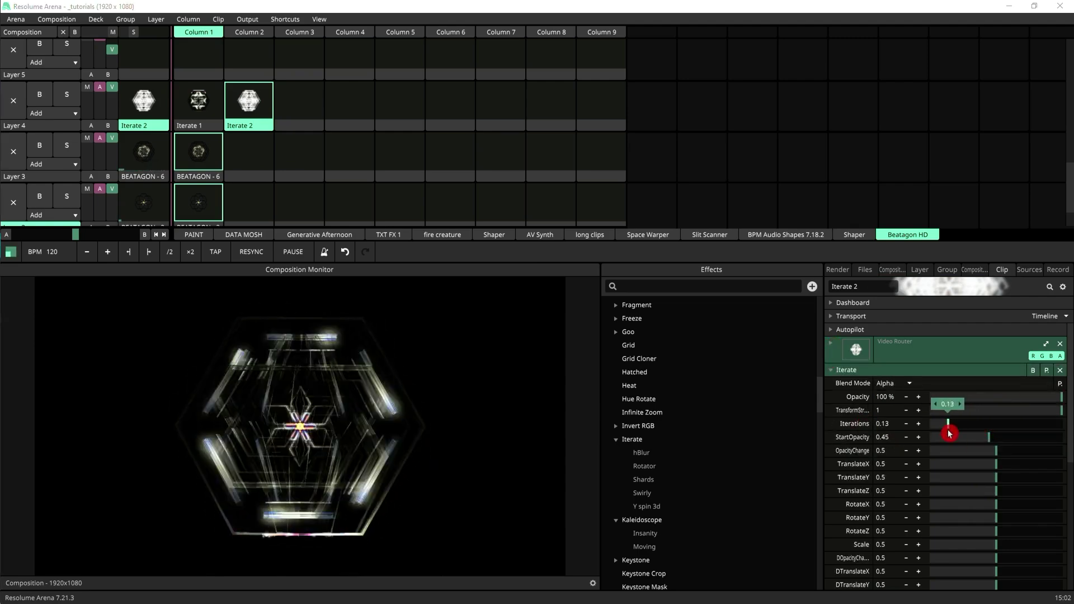
scroll(951, 435, "down", 5)
left_click_drag(997, 446, 1043, 454)
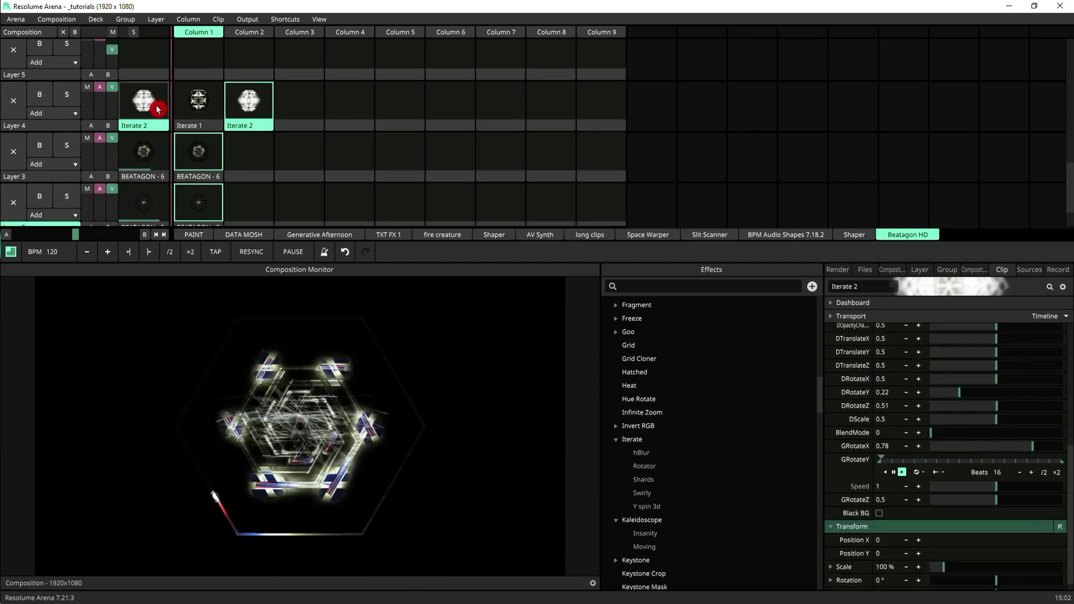
Rapidly alternate between the Iterate 1 and Iterate 2 clips, ending on Iterate 1.
left_click(198, 102)
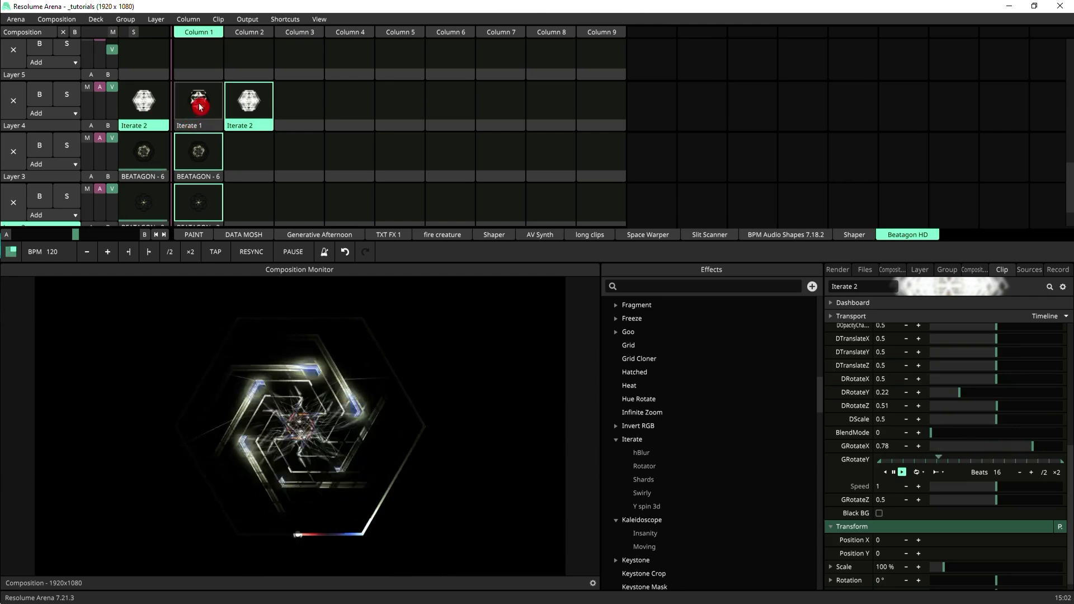
left_click(250, 102)
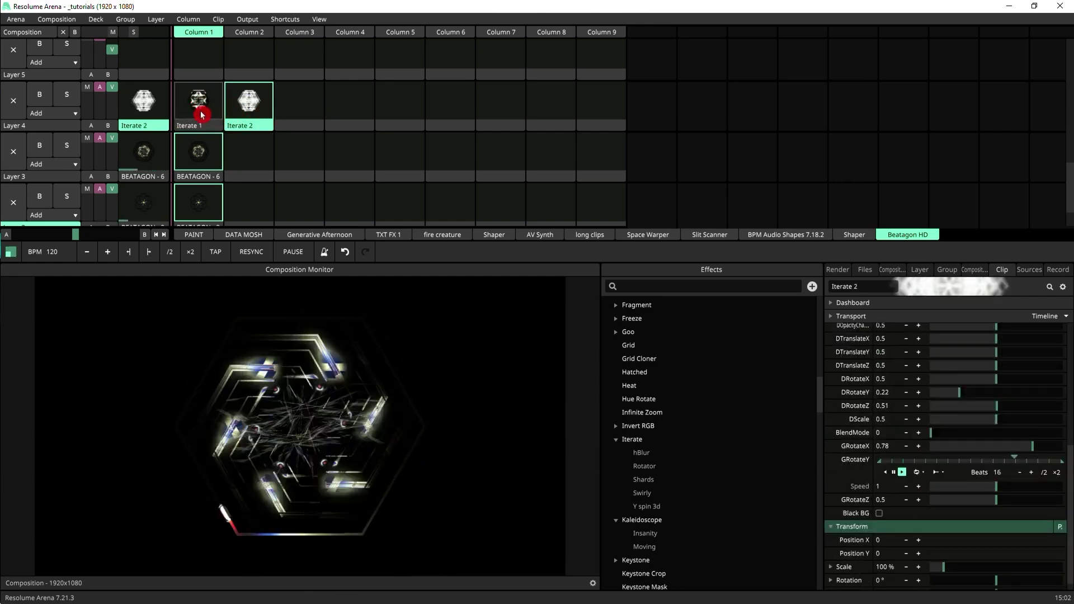
left_click(198, 108)
left_click(261, 110)
left_click(205, 110)
left_click(259, 107)
left_click(204, 111)
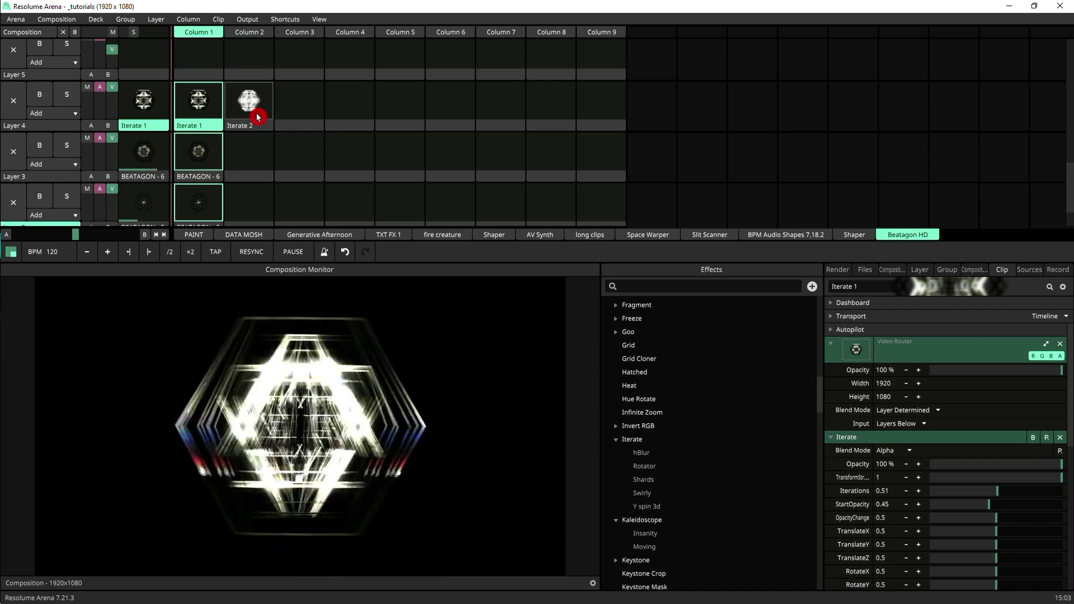
Switch to Iterate 2 once more, then back to Iterate 1.
left_click(250, 102)
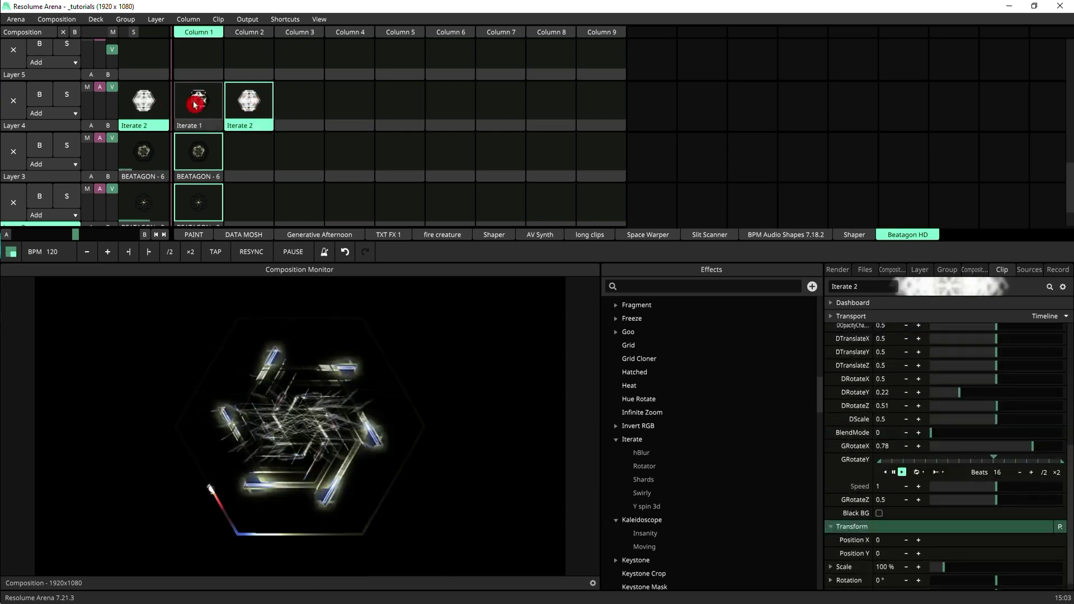
left_click(200, 102)
left_click(249, 103)
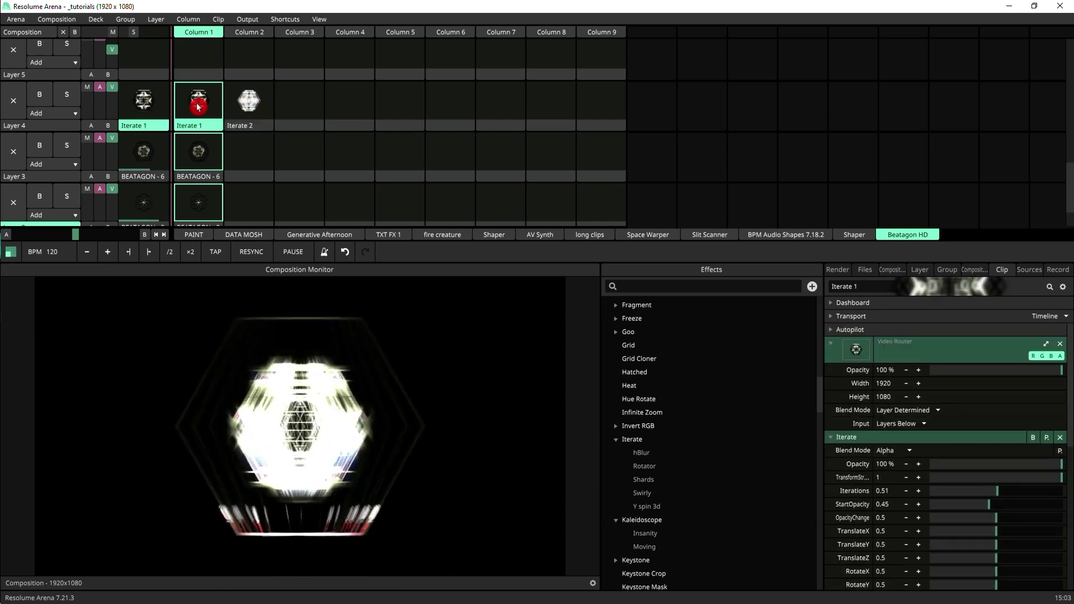